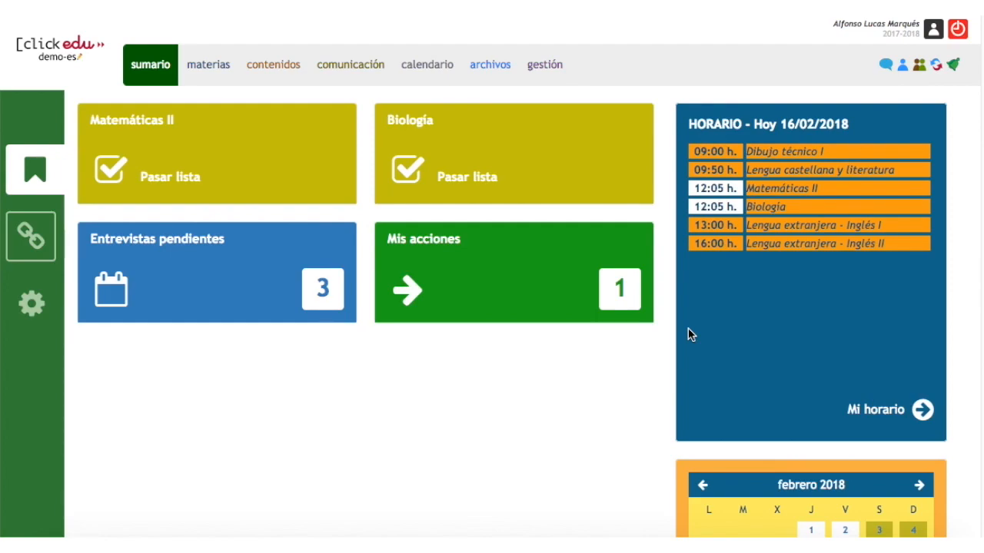
Step: Open the form for a new evaluative item in Lengua castellana, Segundo de ESO-B
{"action": "left_click", "coordinate": [205, 71]}
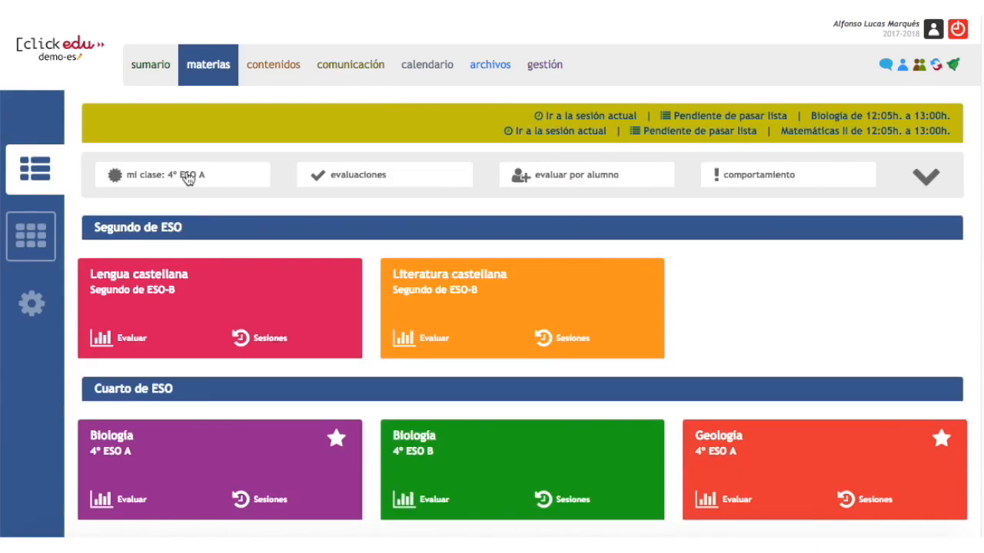
{"action": "left_click", "coordinate": [202, 300]}
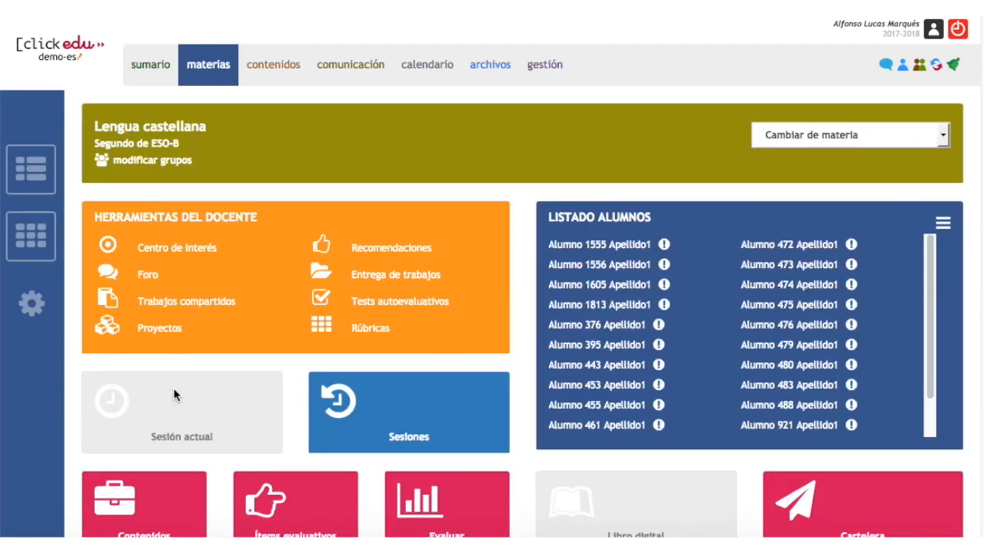
{"action": "left_click", "coordinate": [312, 507]}
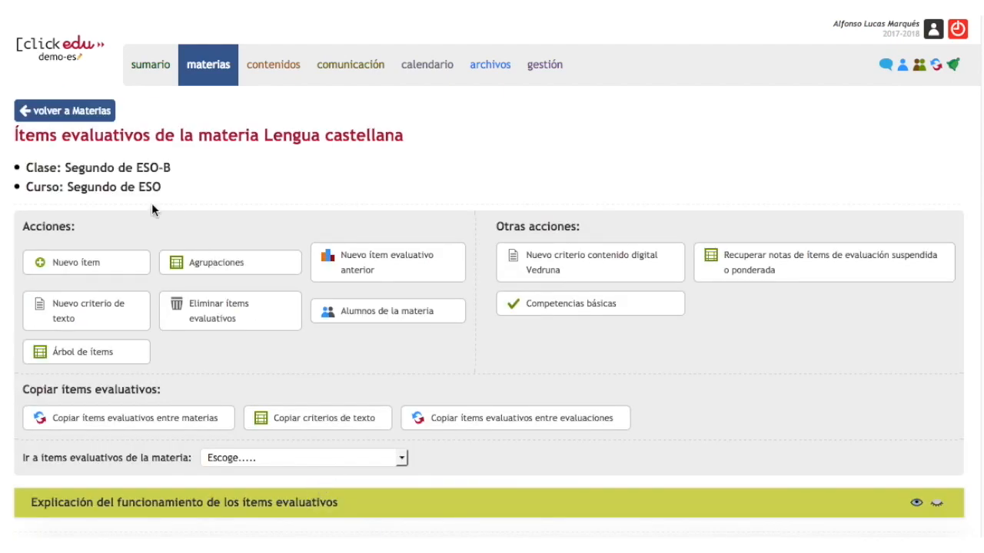
{"action": "left_click", "coordinate": [93, 265]}
Step: Name the new item Pizarra, give it the code PZ and assign it to the 1a Evaluación
{"action": "left_click", "coordinate": [181, 277]}
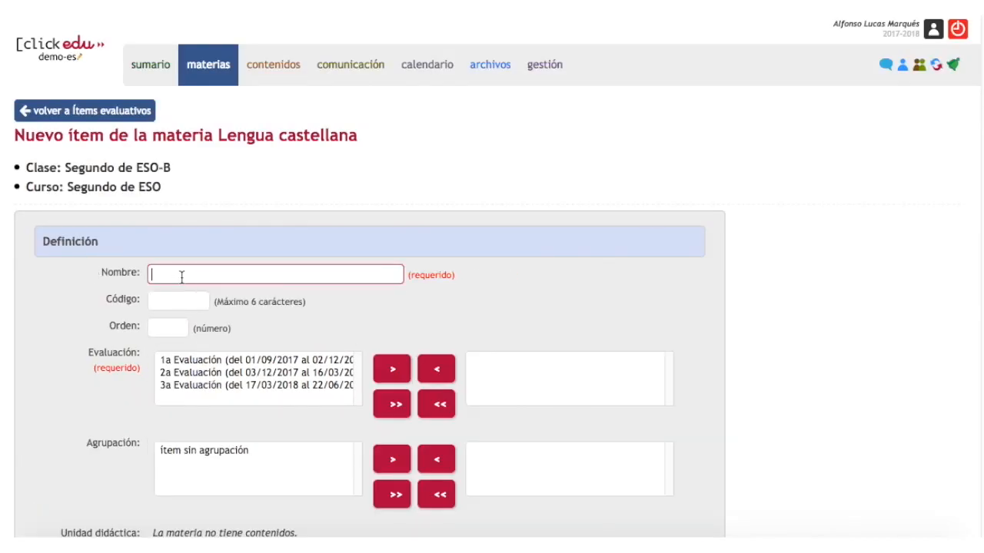
{"action": "type", "text": "Pizarra"}
{"action": "left_click", "coordinate": [183, 305]}
{"action": "type", "text": "PZ"}
{"action": "left_click", "coordinate": [201, 360]}
{"action": "left_click", "coordinate": [393, 370]}
Step: Set the Pizarra item's type to evaluación ponderada with the numeric parameter pizarra, and save it
{"action": "scroll", "coordinate": [323, 427], "scroll_direction": "down", "scroll_amount": 3}
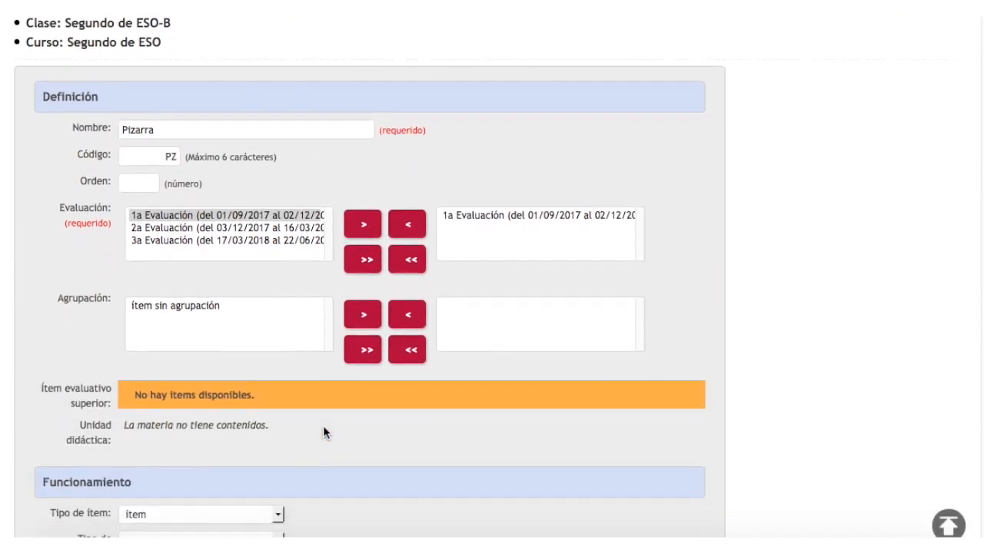
{"action": "scroll", "coordinate": [323, 426], "scroll_direction": "down", "scroll_amount": 3}
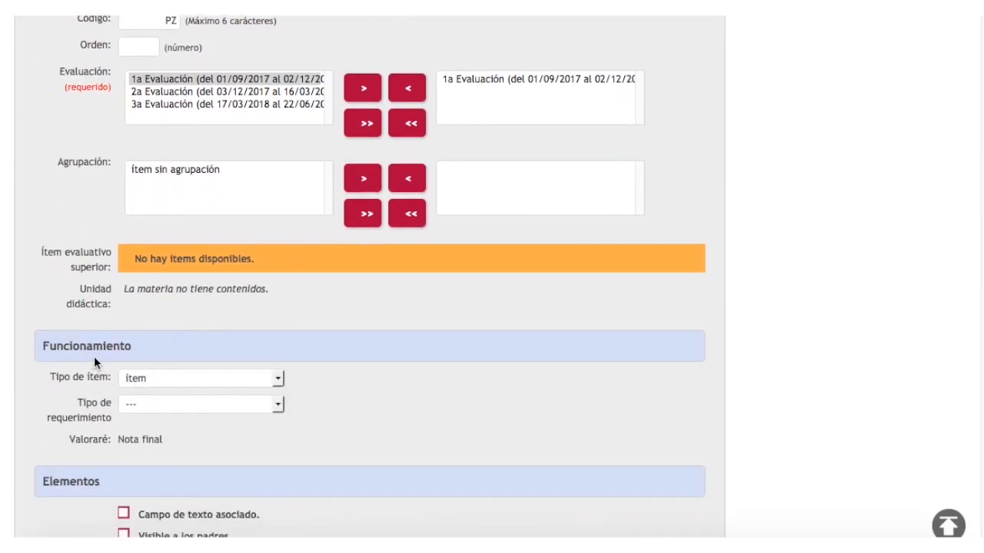
{"action": "left_click", "coordinate": [152, 380]}
{"action": "key", "text": "Escape"}
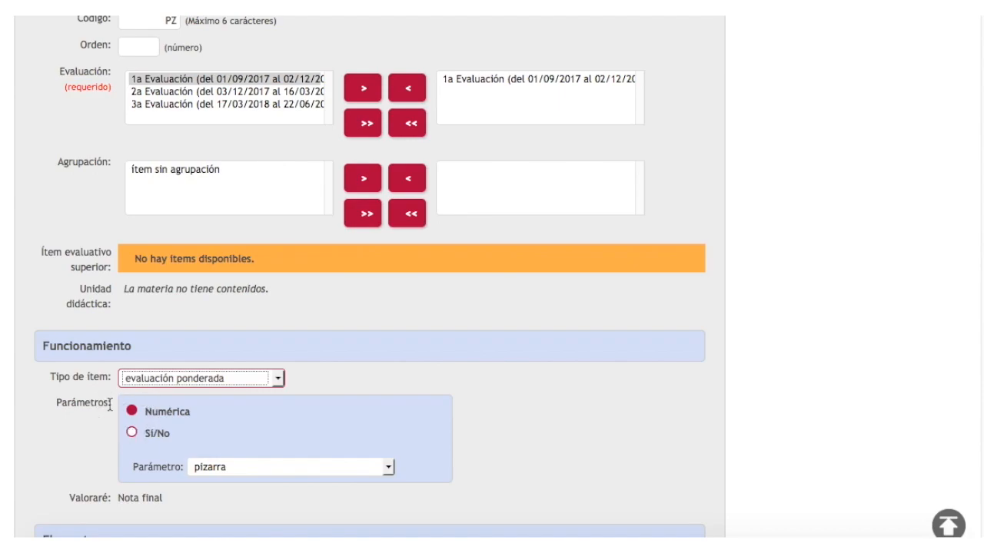
{"action": "left_click", "coordinate": [222, 469]}
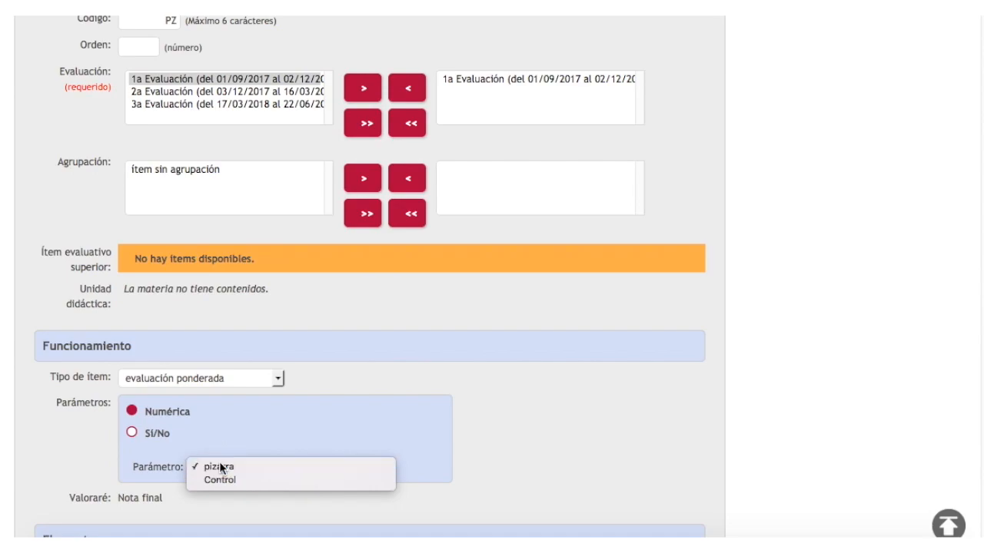
{"action": "left_click", "coordinate": [220, 465]}
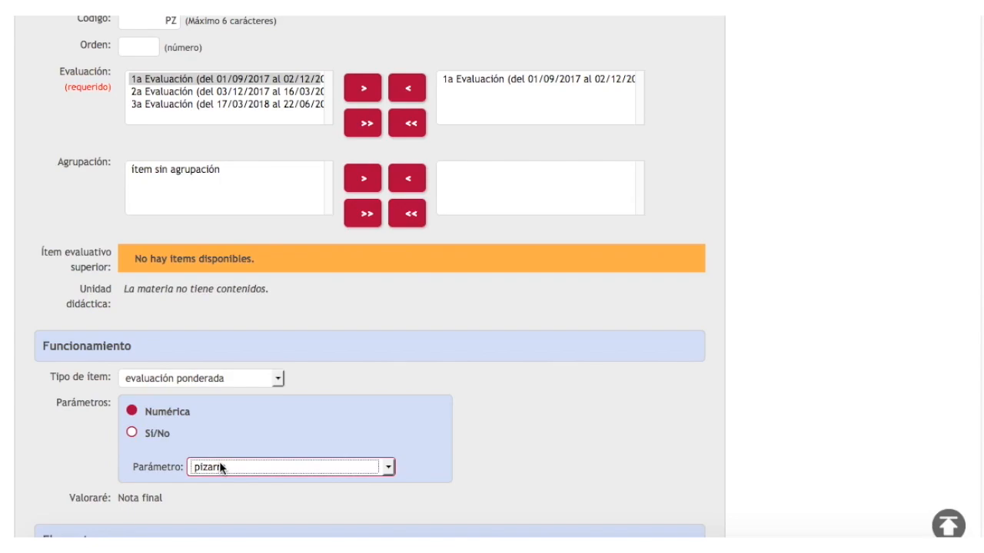
{"action": "scroll", "coordinate": [222, 454], "scroll_direction": "down", "scroll_amount": 5}
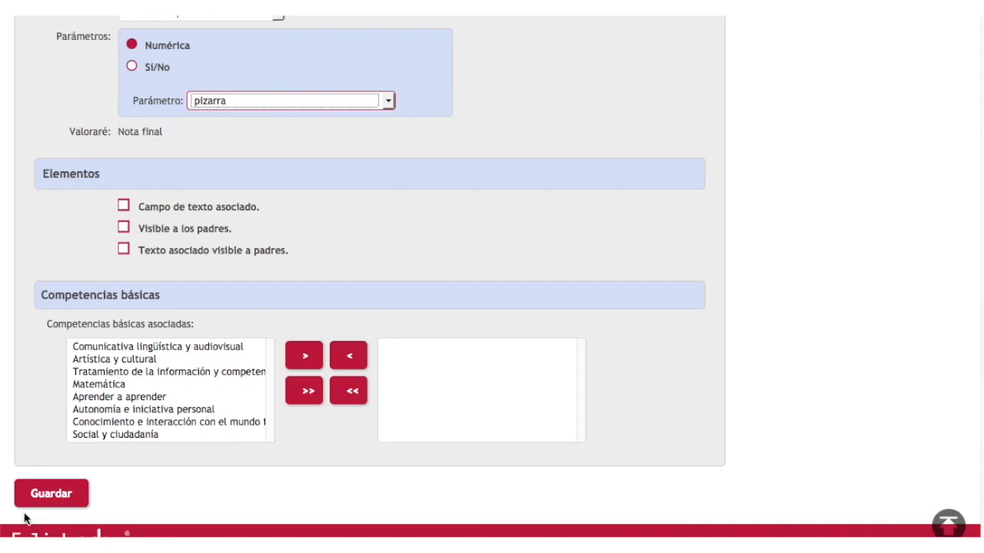
{"action": "left_click", "coordinate": [48, 496]}
Step: Weight Pizarra at 10% and Examen 1 at 90% in the 1a Evaluación, and establish and save the formula
{"action": "scroll", "coordinate": [266, 379], "scroll_direction": "down", "scroll_amount": 5}
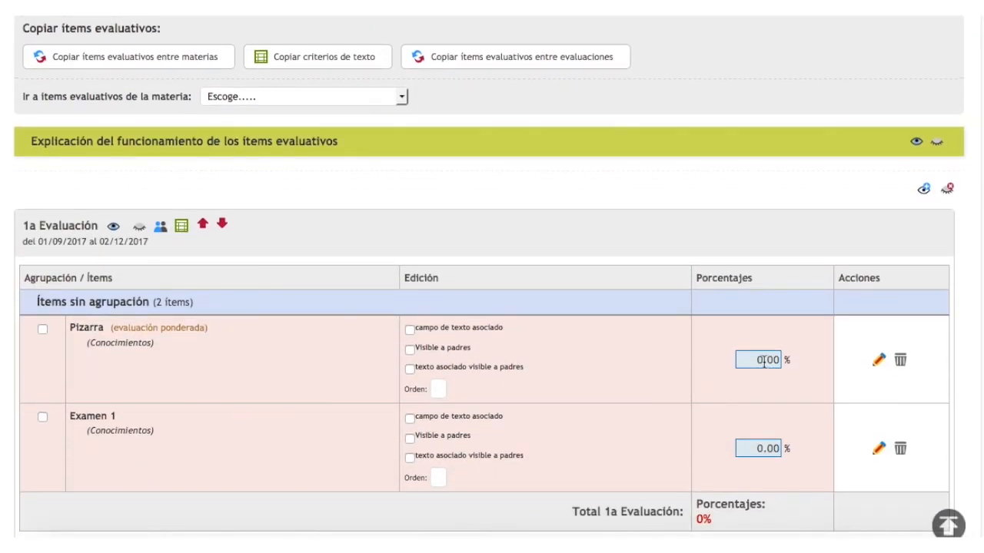
{"action": "left_click", "coordinate": [763, 361]}
{"action": "type", "text": "7"}
{"action": "key", "text": "BackSpace"}
{"action": "type", "text": "10"}
{"action": "left_click_drag", "start_coordinate": [756, 448], "coordinate": [804, 457]}
{"action": "type", "text": "90"}
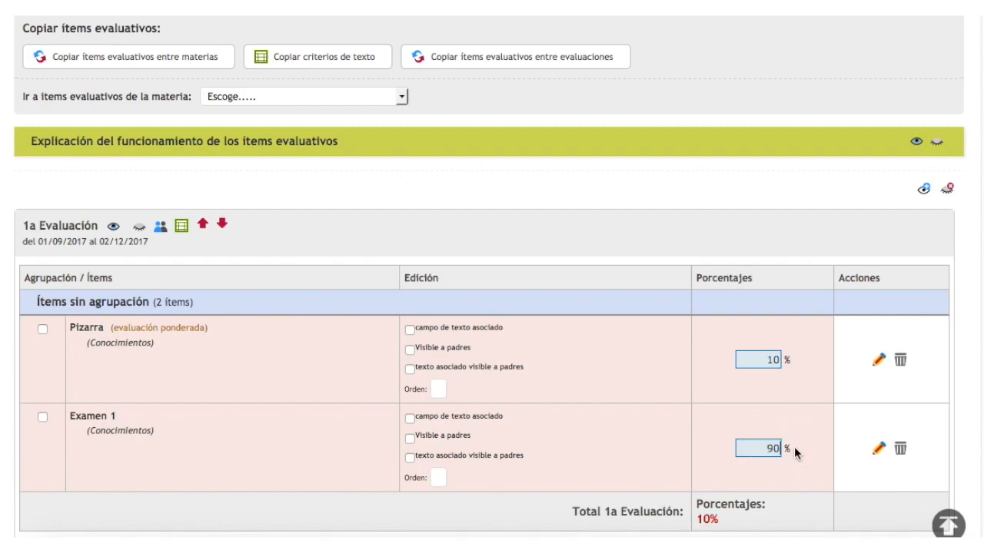
{"action": "scroll", "coordinate": [794, 447], "scroll_direction": "down", "scroll_amount": 1}
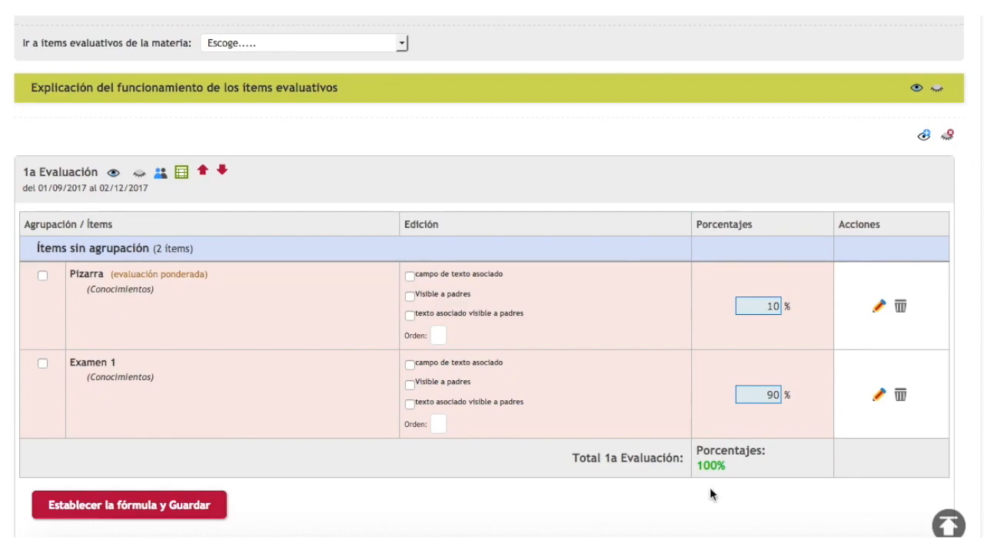
{"action": "left_click", "coordinate": [193, 504]}
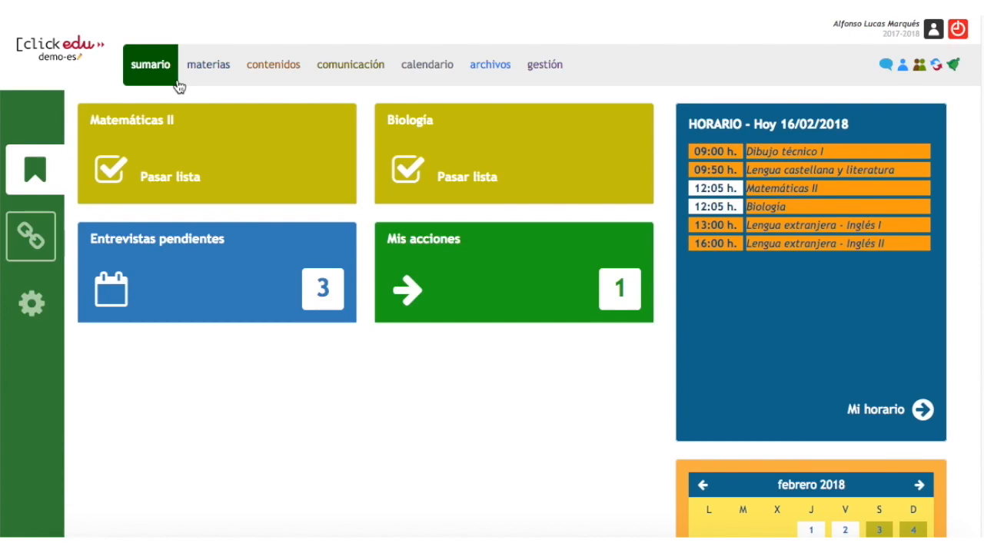
Step: Return to Lengua castellana's evaluative items from the summary page and start another new item
{"action": "left_click", "coordinate": [199, 73]}
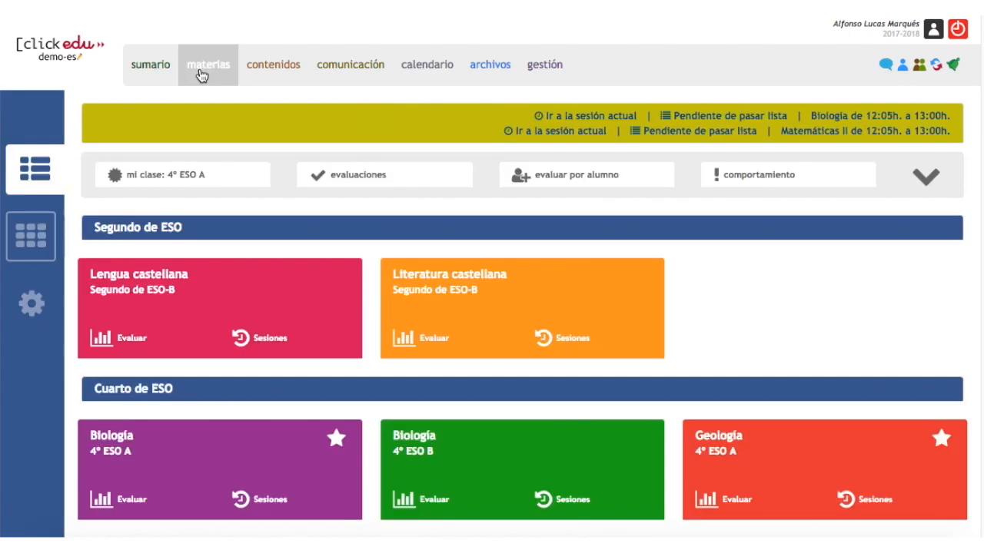
{"action": "left_click", "coordinate": [214, 290]}
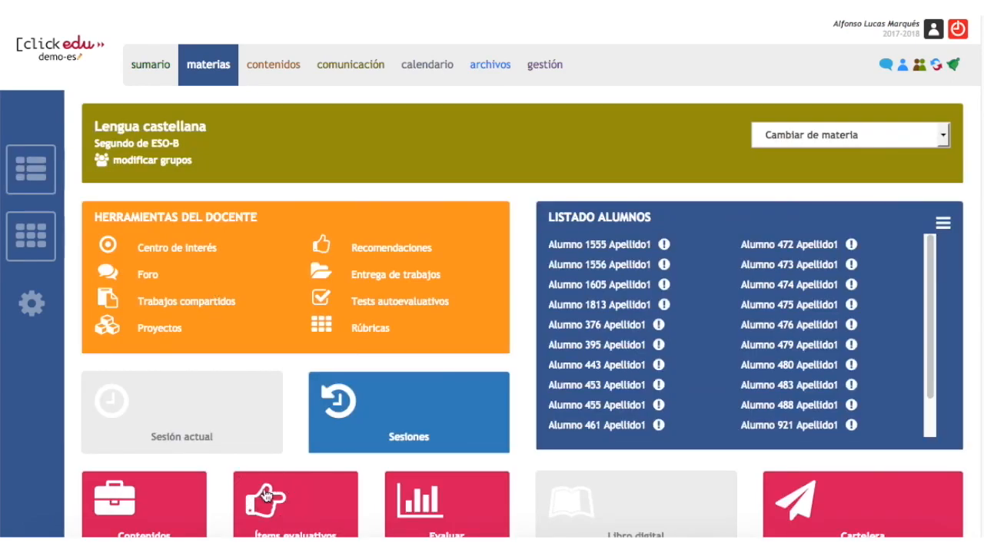
{"action": "scroll", "coordinate": [297, 504], "scroll_direction": "down", "scroll_amount": 1}
{"action": "left_click", "coordinate": [292, 475]}
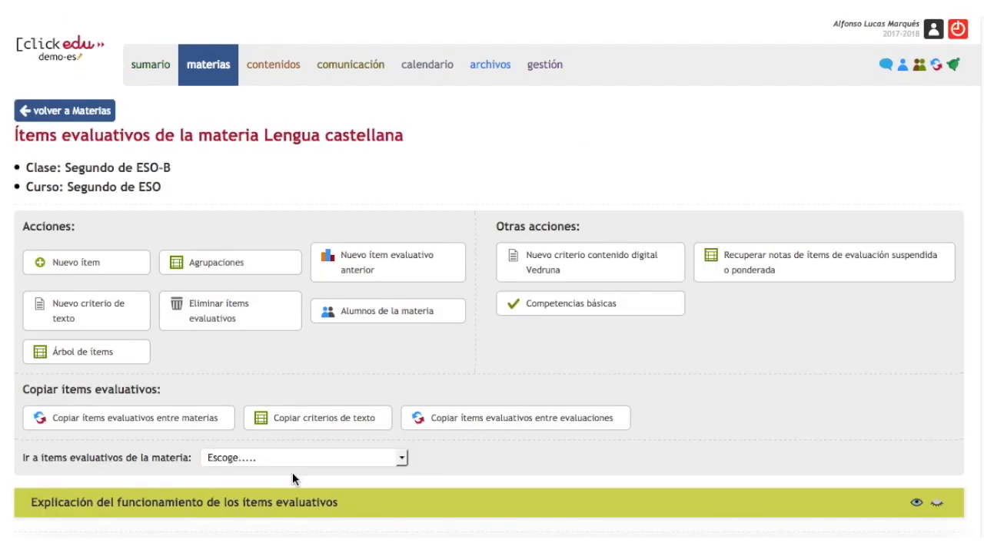
{"action": "left_click", "coordinate": [80, 262]}
Step: Name the item Móvil, give it the code MV and assign it to the 1a Evaluación
{"action": "type", "text": "Móvil"}
{"action": "left_click", "coordinate": [200, 280]}
{"action": "type", "text": "MV"}
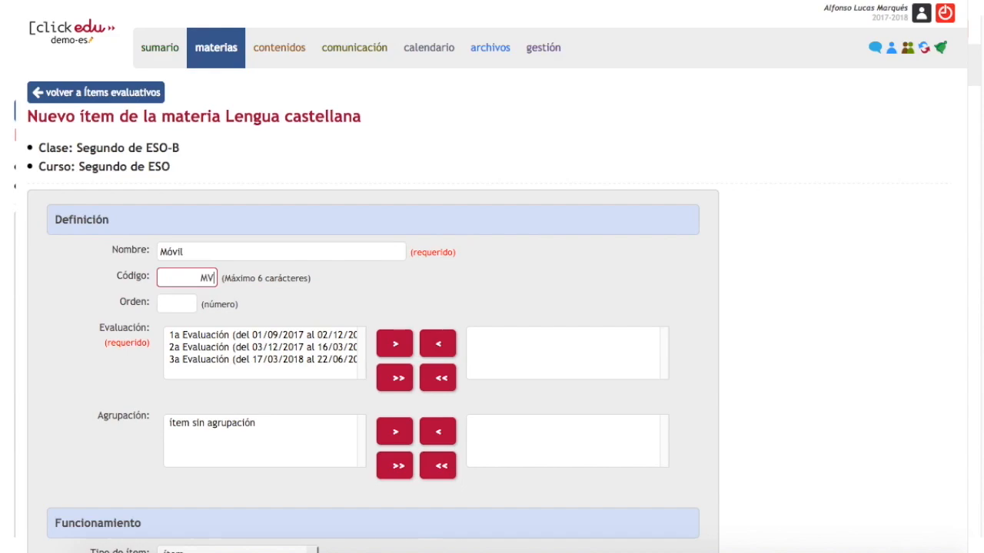
{"action": "left_click", "coordinate": [327, 334]}
{"action": "left_click", "coordinate": [394, 344]}
Step: Set the Móvil item's type to evaluación ponderada using the Sí/No parameter Uso de móvil, counting Sí in veces
{"action": "scroll", "coordinate": [313, 339], "scroll_direction": "down", "scroll_amount": 4}
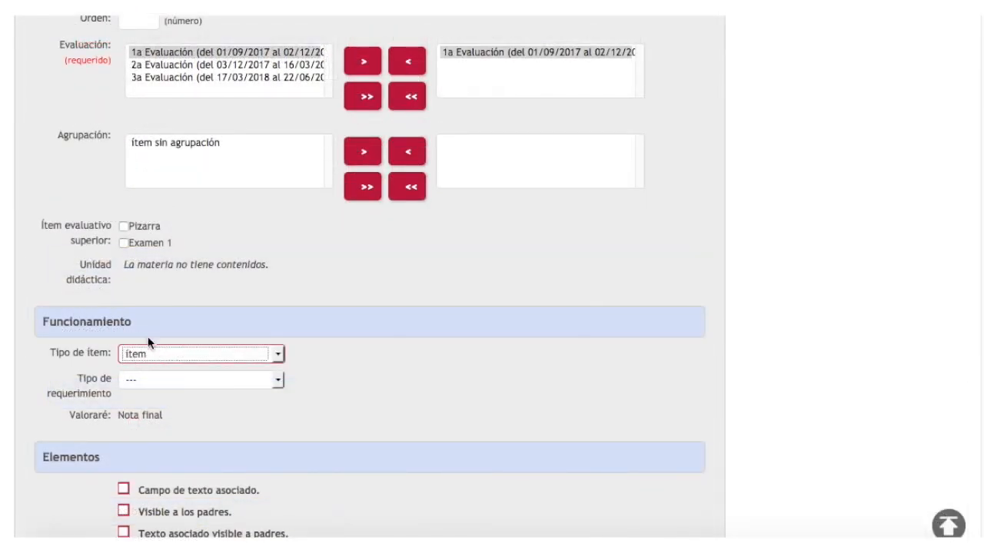
{"action": "left_click", "coordinate": [163, 355]}
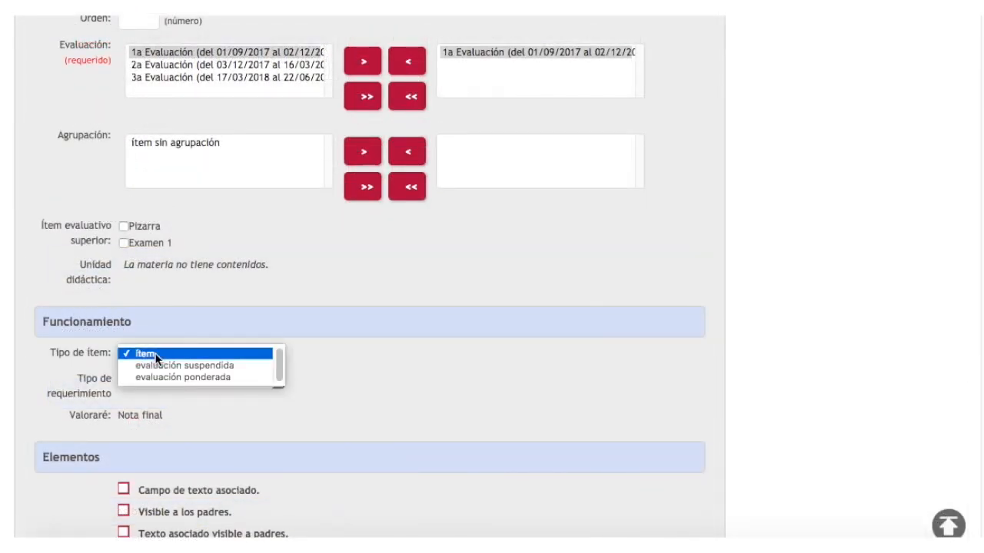
{"action": "left_click", "coordinate": [158, 375]}
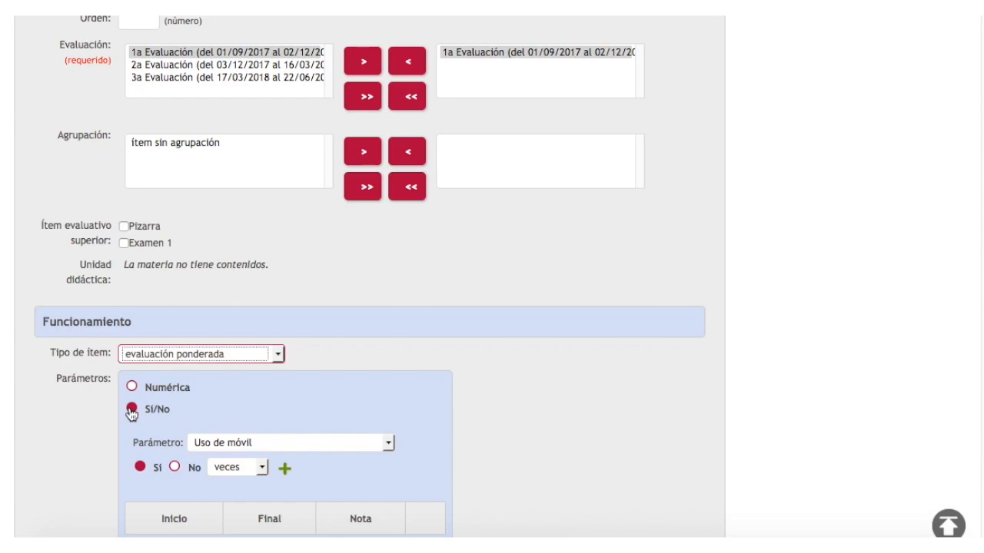
{"action": "left_click", "coordinate": [269, 443]}
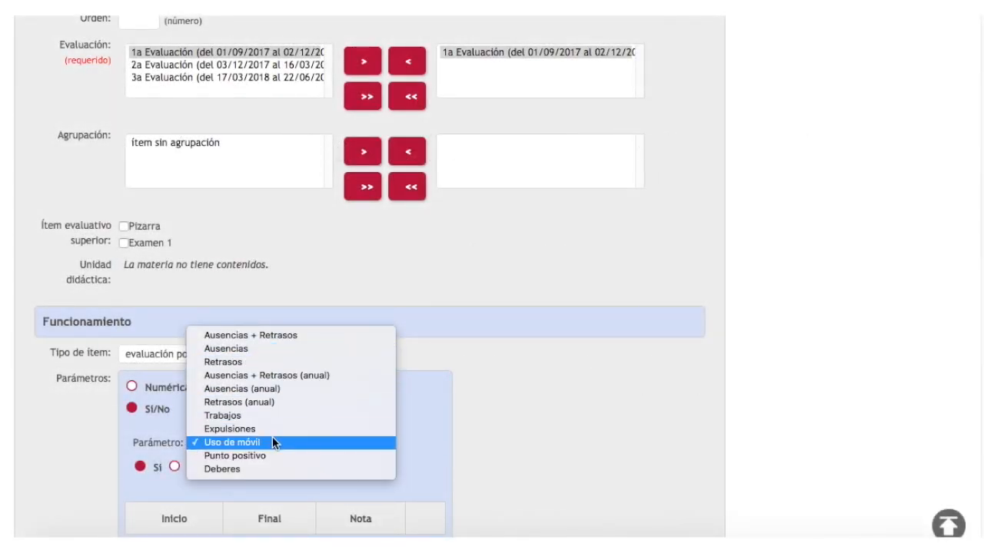
{"action": "left_click", "coordinate": [271, 443]}
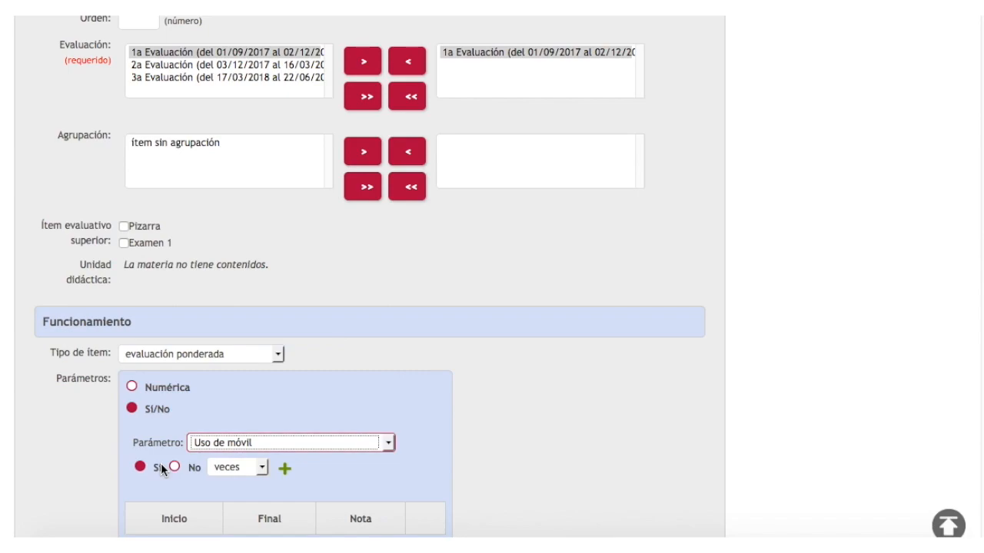
{"action": "scroll", "coordinate": [198, 460], "scroll_direction": "down", "scroll_amount": 3}
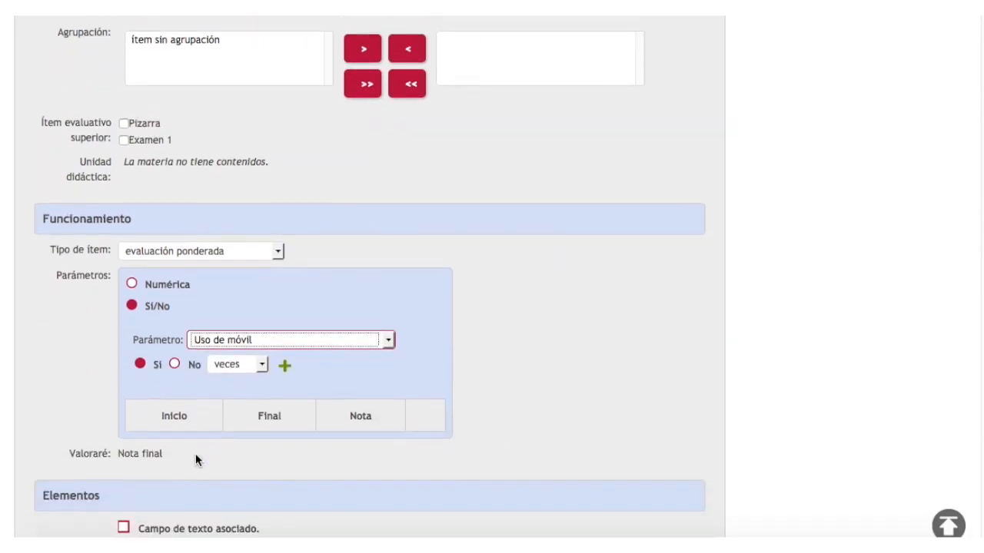
{"action": "left_click", "coordinate": [230, 364]}
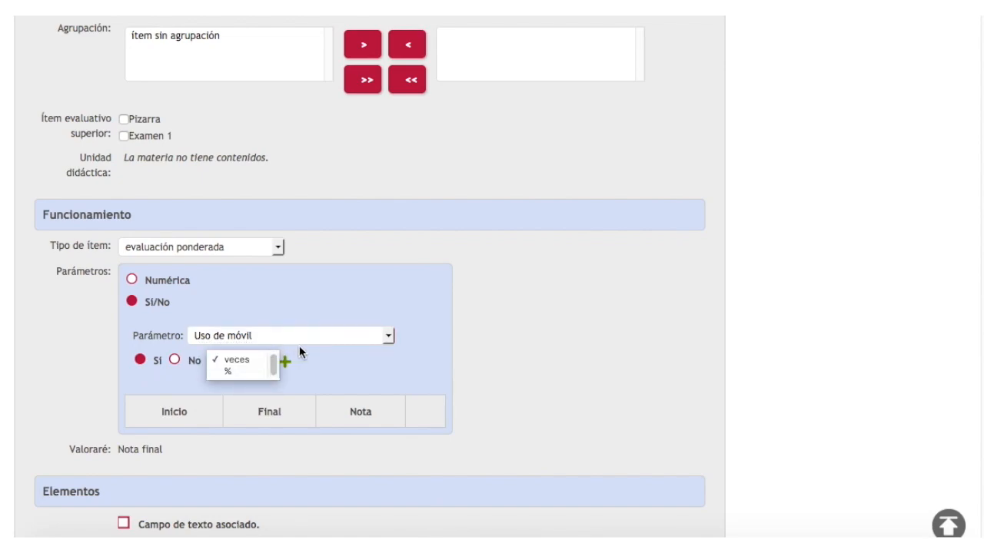
{"action": "left_click", "coordinate": [268, 364]}
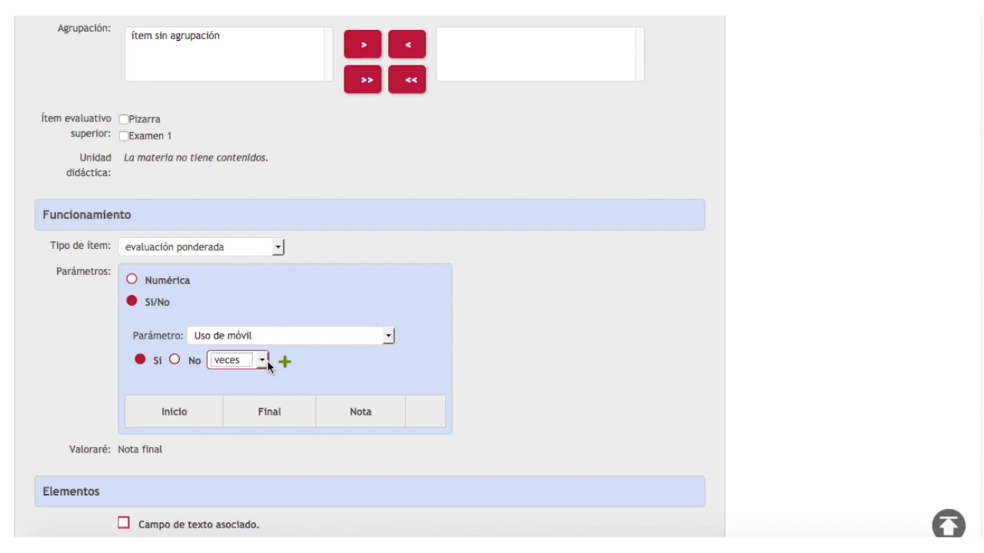
Step: Add a first grade range with a final value of 2 and a grade of 5
{"action": "left_click", "coordinate": [280, 357]}
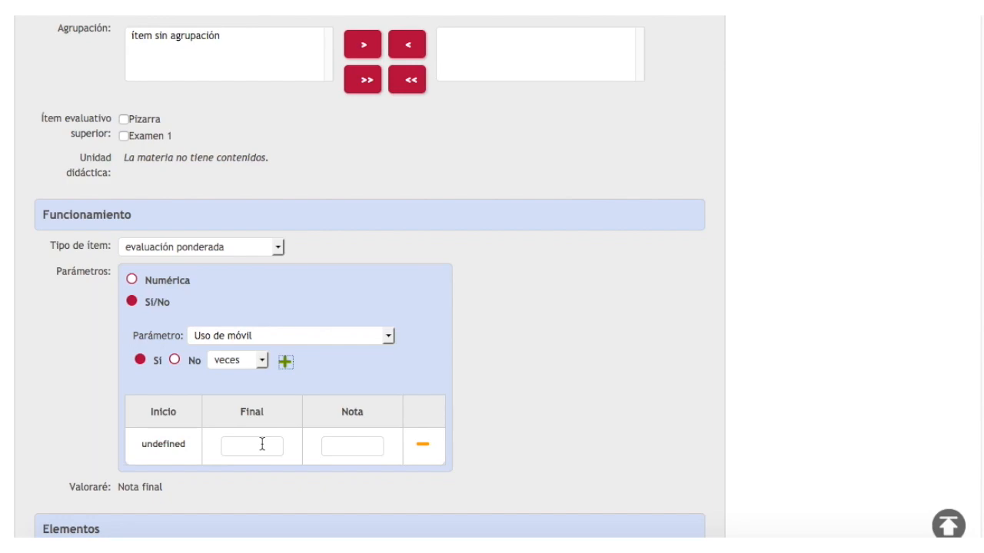
{"action": "left_click", "coordinate": [262, 445]}
{"action": "type", "text": "2"}
{"action": "left_click", "coordinate": [357, 444]}
{"action": "type", "text": "5"}
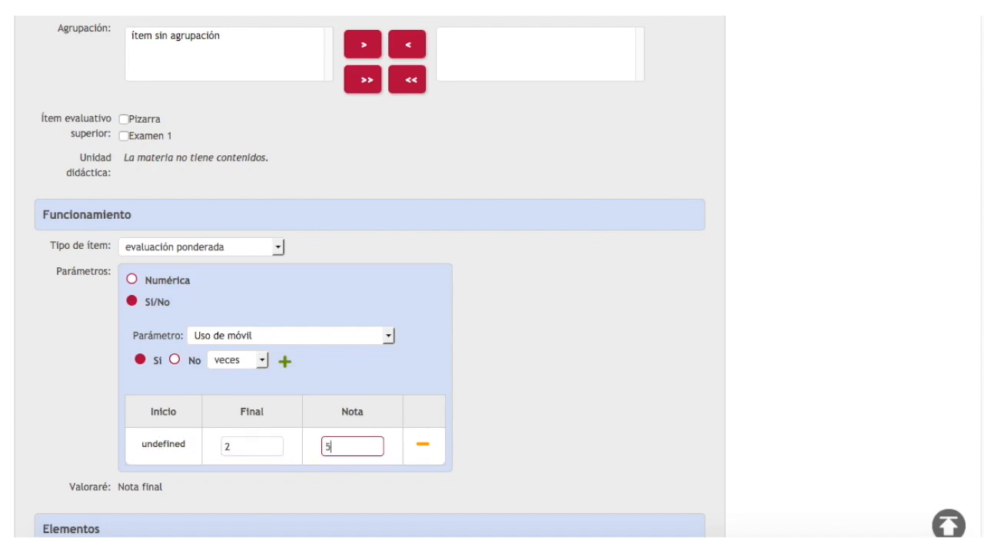
Step: Add a second grade range with a final value of 10 and a grade of 1, and save the Móvil item
{"action": "left_click", "coordinate": [284, 361]}
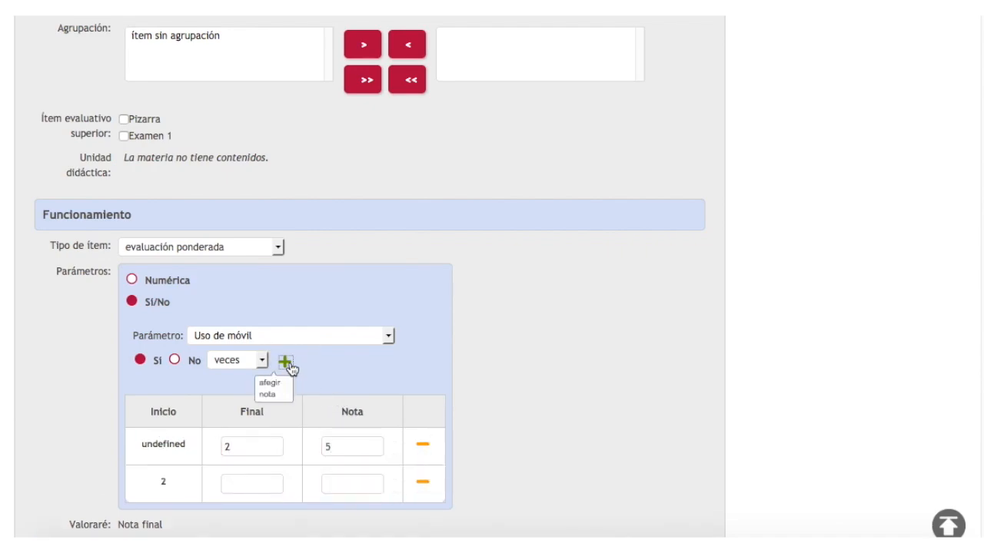
{"action": "left_click", "coordinate": [267, 485]}
{"action": "type", "text": "10"}
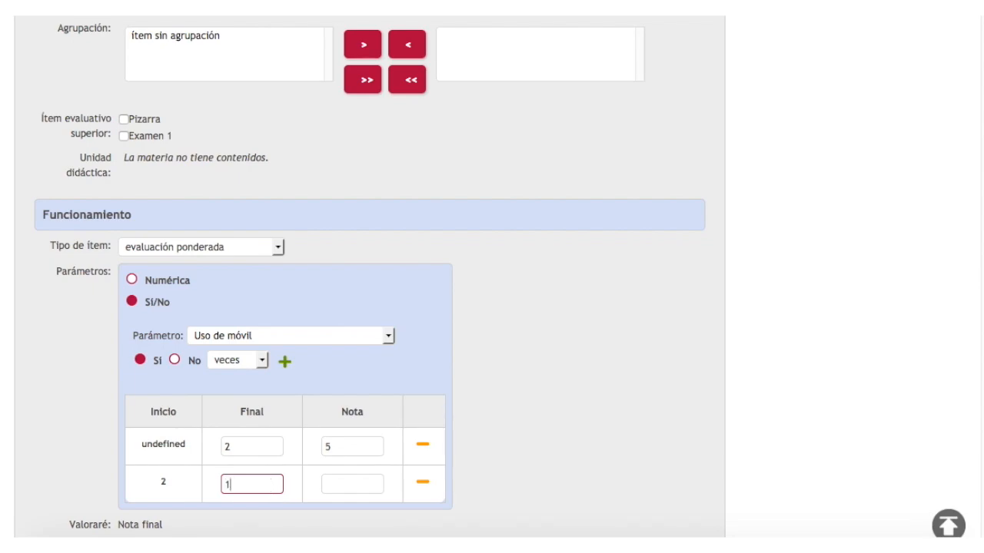
{"action": "left_click", "coordinate": [337, 484]}
{"action": "type", "text": "1"}
{"action": "key", "text": "Return"}
{"action": "scroll", "coordinate": [349, 419], "scroll_direction": "down", "scroll_amount": 1}
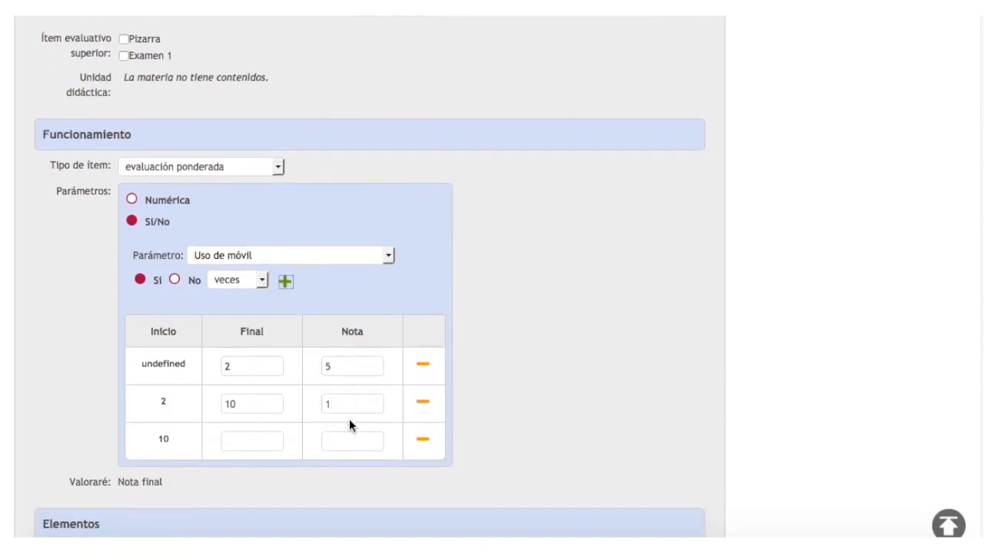
{"action": "scroll", "coordinate": [311, 450], "scroll_direction": "down", "scroll_amount": 4}
{"action": "scroll", "coordinate": [307, 451], "scroll_direction": "down", "scroll_amount": 1}
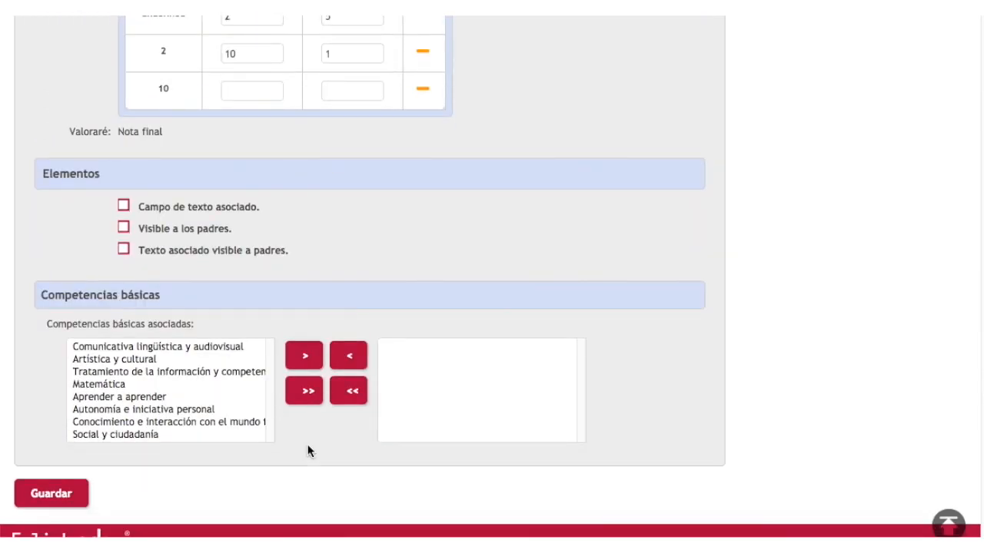
{"action": "left_click", "coordinate": [43, 499]}
Step: Set the 1a Evaluación percentages to 60 for Examen 1, 20 for Pizarra and 20 for Móvil
{"action": "scroll", "coordinate": [354, 408], "scroll_direction": "down", "scroll_amount": 3}
{"action": "scroll", "coordinate": [354, 406], "scroll_direction": "down", "scroll_amount": 2}
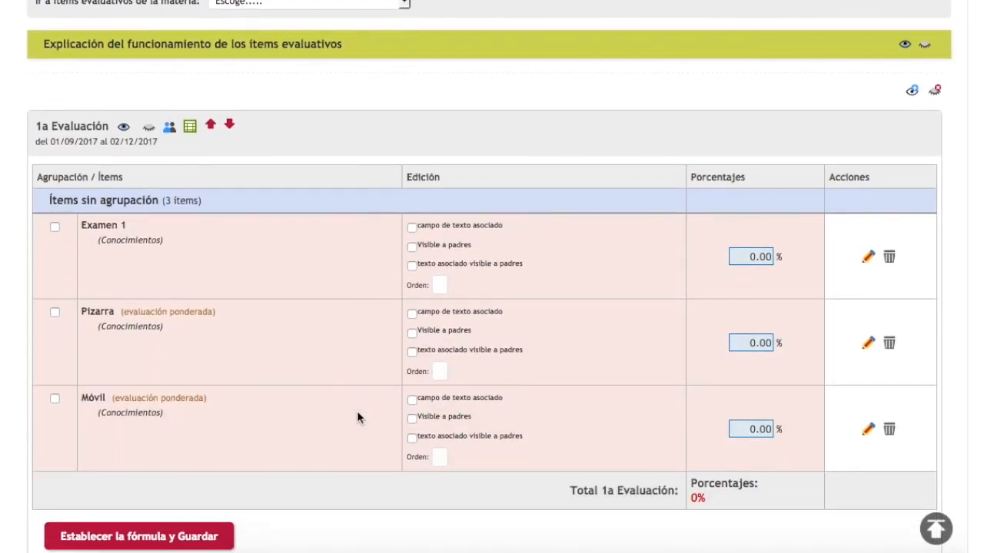
{"action": "left_click", "coordinate": [751, 256]}
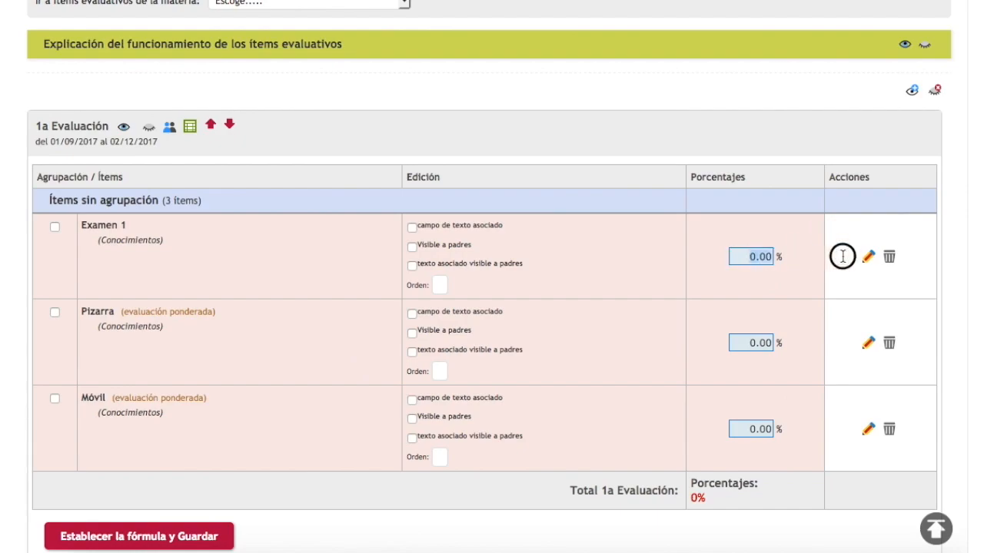
{"action": "type", "text": "60"}
{"action": "left_click", "coordinate": [772, 343]}
{"action": "type", "text": "20"}
{"action": "key", "text": "Tab"}
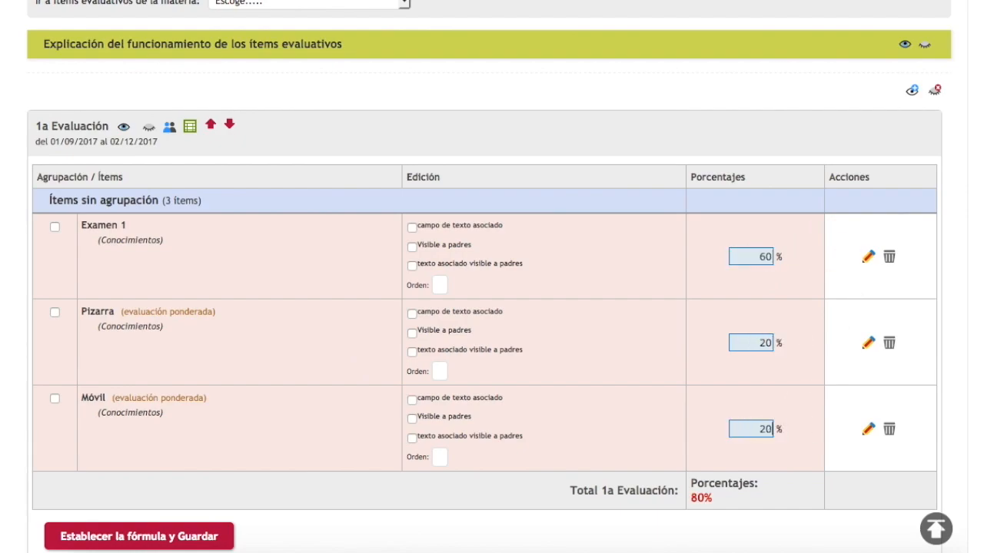
{"action": "left_click", "coordinate": [835, 445]}
{"action": "scroll", "coordinate": [248, 497], "scroll_direction": "down", "scroll_amount": 1}
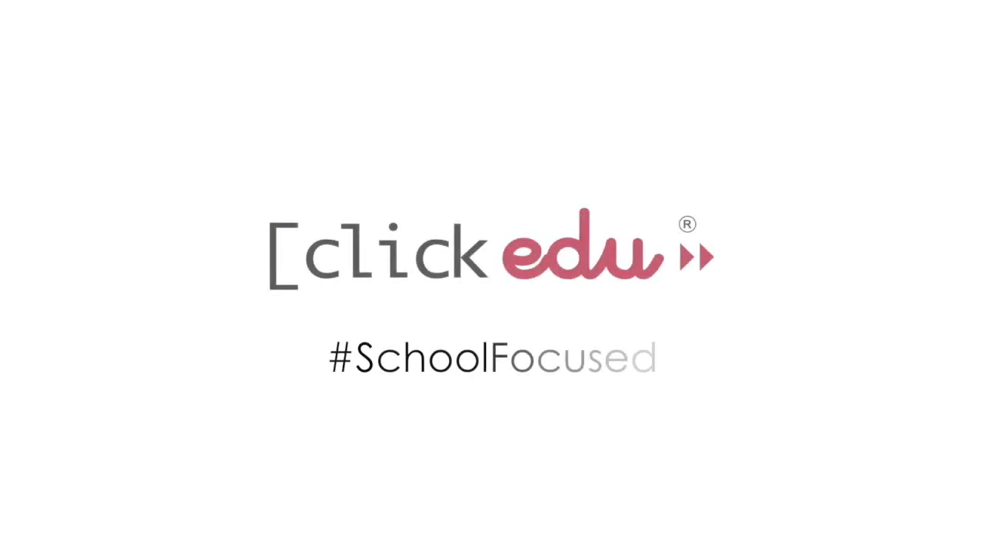